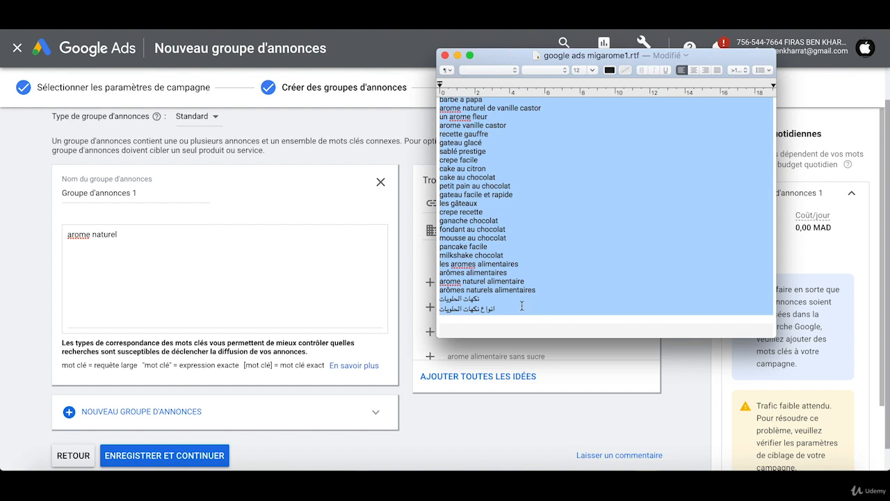
Switch to Google Ads and paste the copied keyword list into the ad group's keyword box after arome naturel
key("super+Tab")
left_click(156, 270)
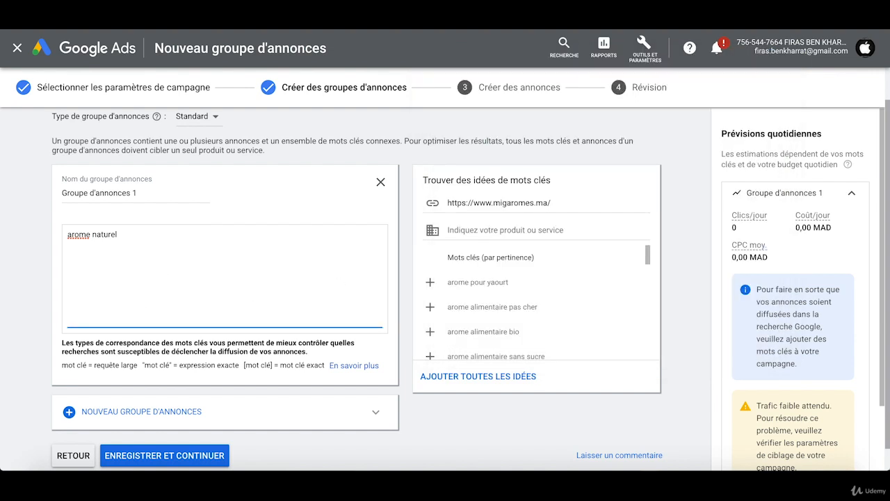
key("super+v")
scroll(167, 244, "up", 3)
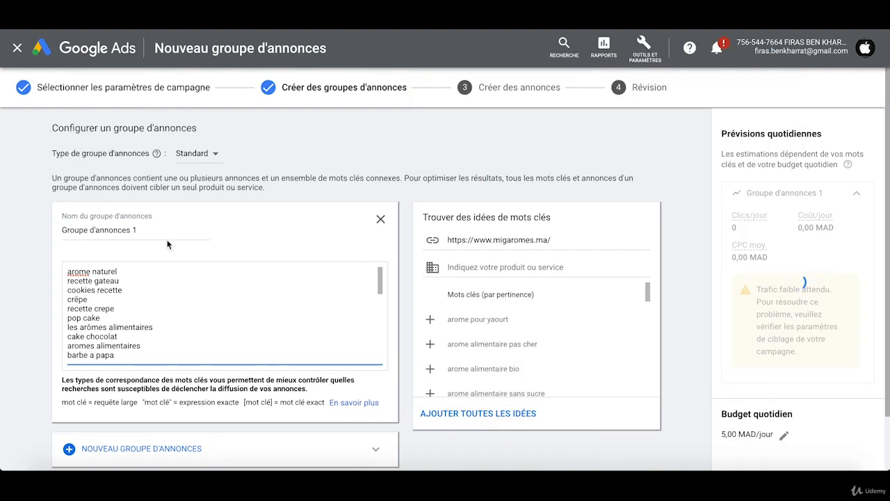
scroll(269, 292, "down", 2)
scroll(268, 304, "up", 2)
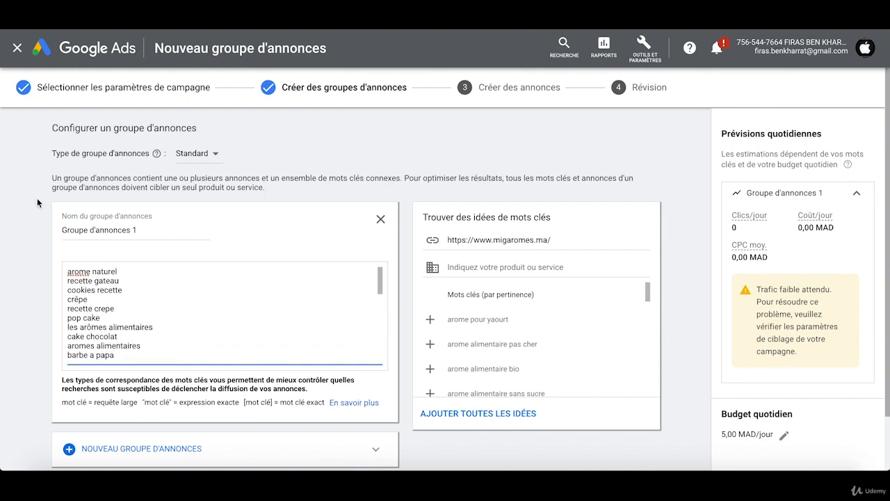
Rename the ad group as Migarome_aromes_colorant02
scroll(37, 199, "down", 1)
double_click(76, 188)
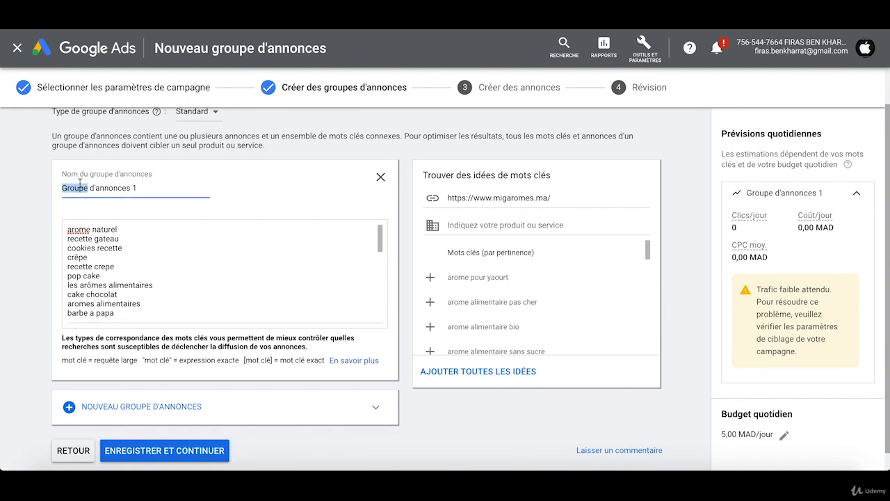
triple_click(80, 185)
type("M")
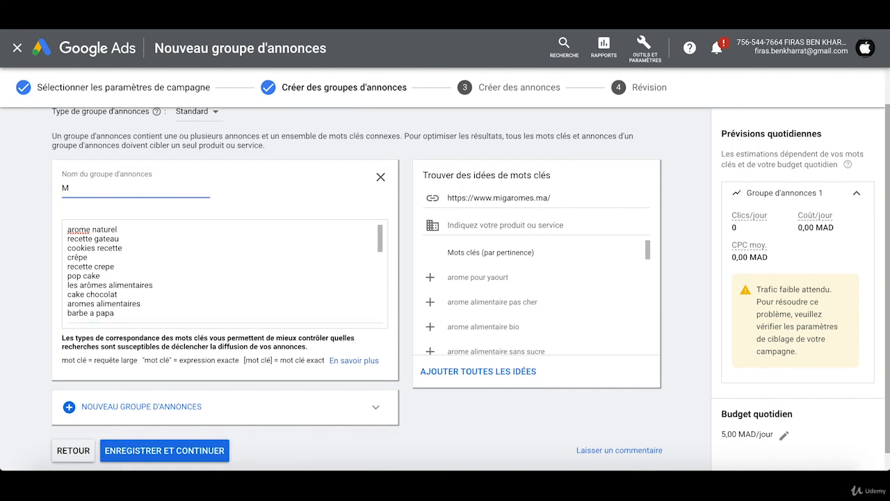
type("egarome_ar")
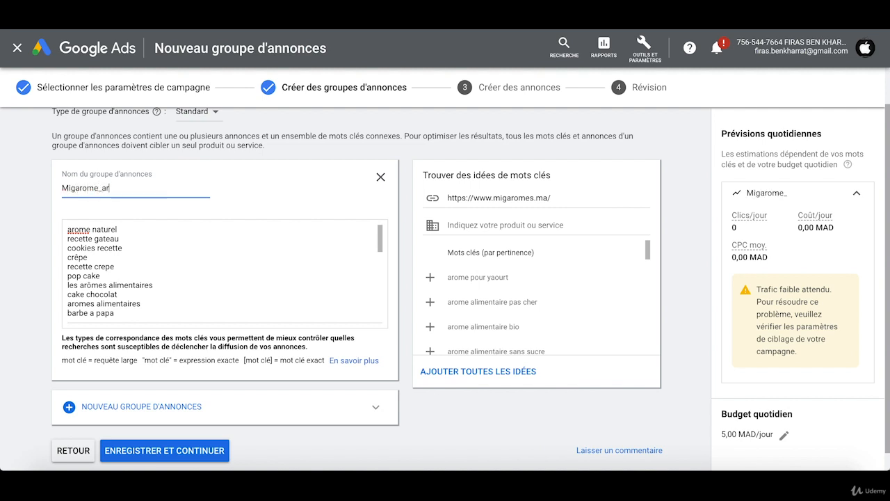
type("omes_colorant")
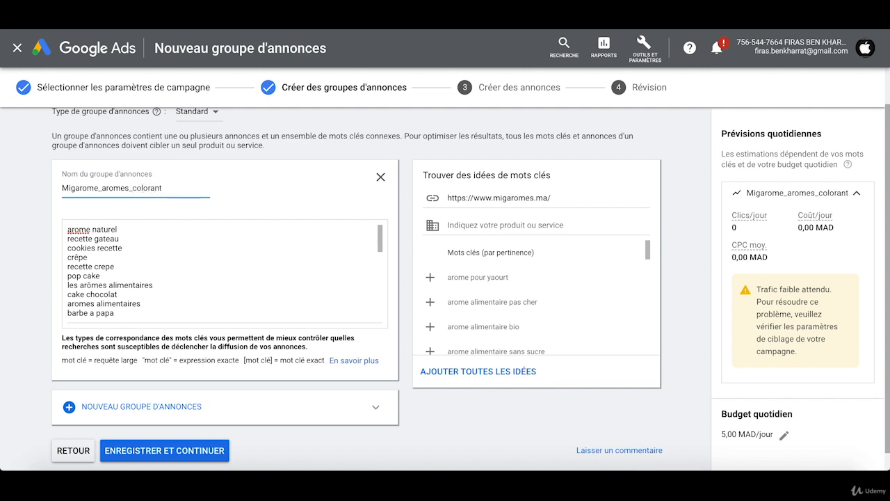
type("02")
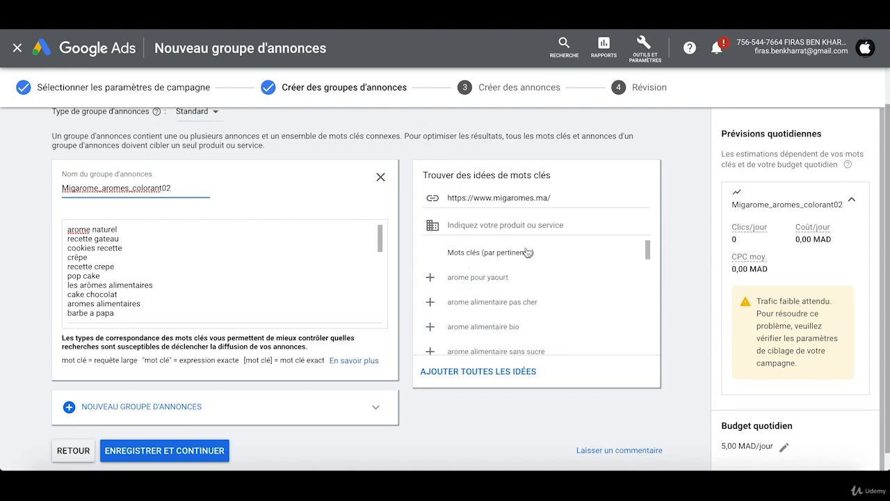
Add suggested keywords from the website-based ideas, including aromes alimentaires naturels bio, arome culinaire, arome artificiel, extrait de vanille liquide and arome banane
left_click(540, 195)
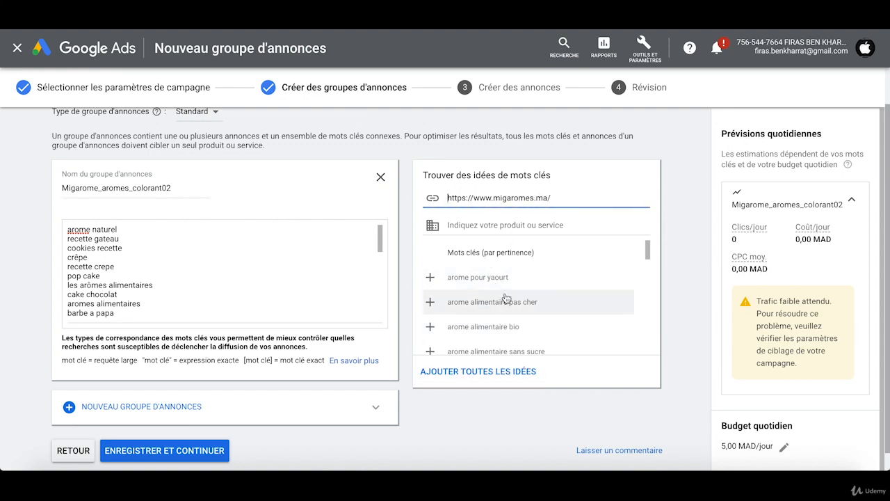
scroll(505, 297, "down", 1)
scroll(505, 297, "down", 5)
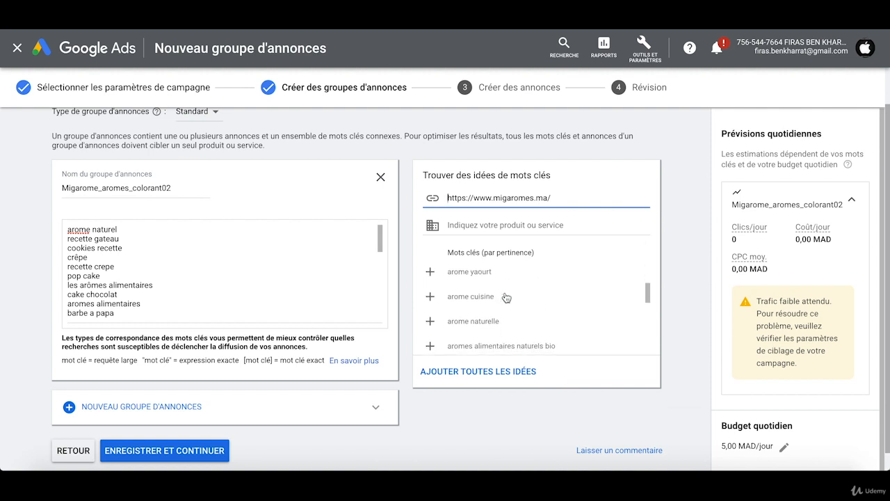
scroll(505, 297, "up", 1)
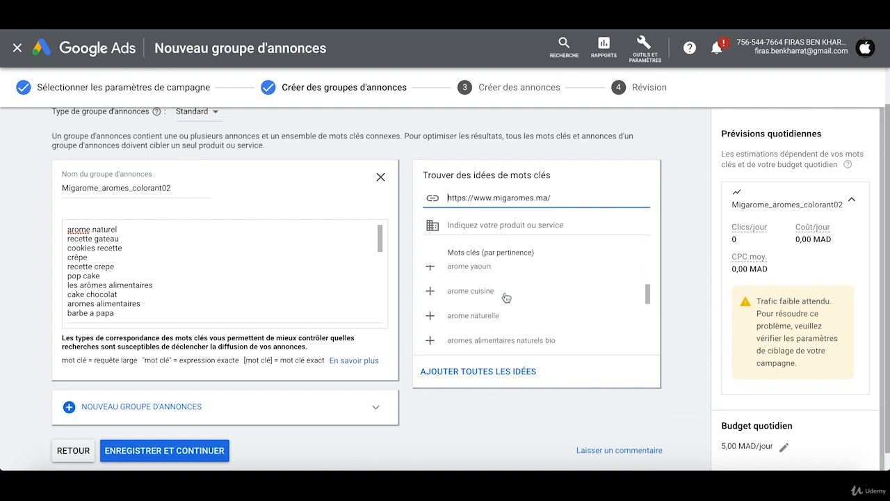
triple_click(555, 196)
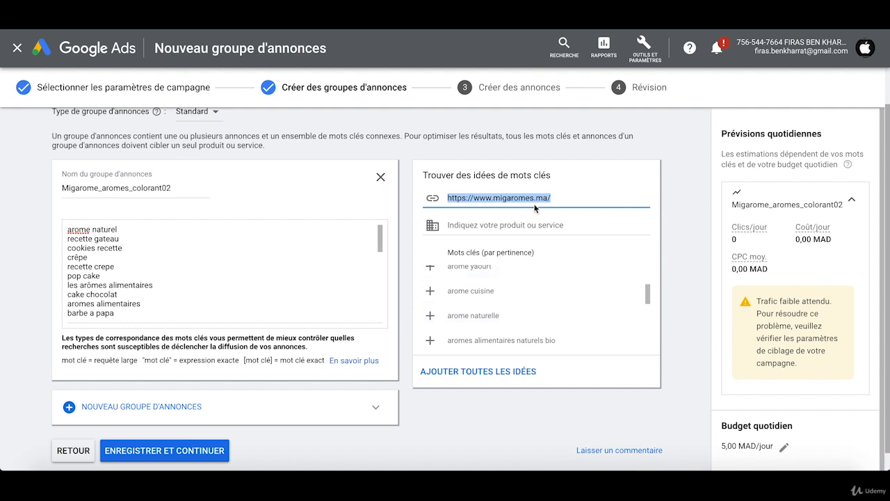
left_click(486, 226)
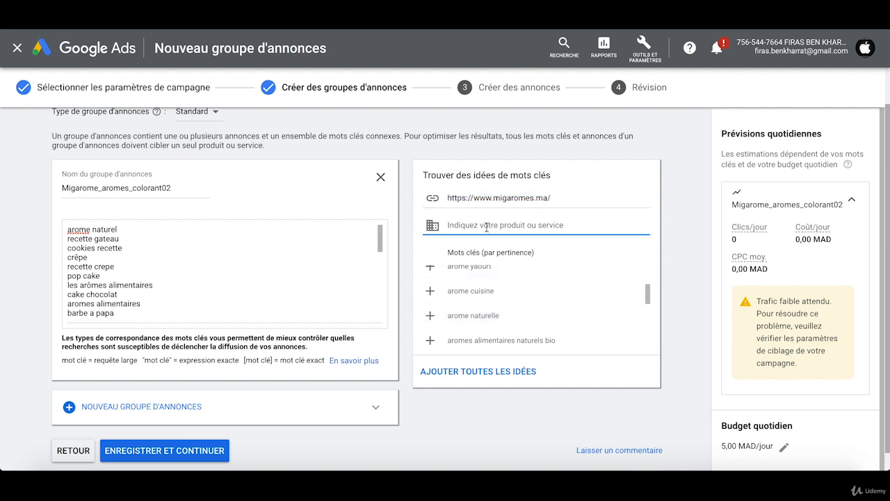
scroll(535, 292, "down", 2)
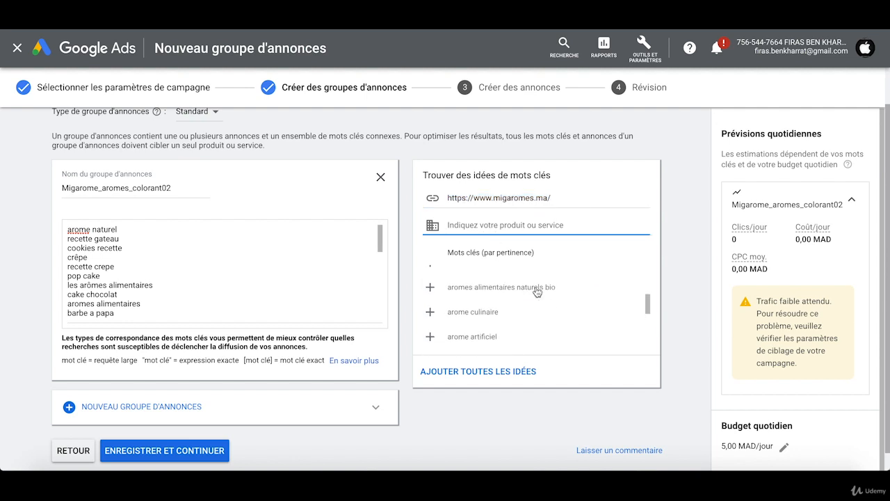
scroll(537, 292, "down", 2)
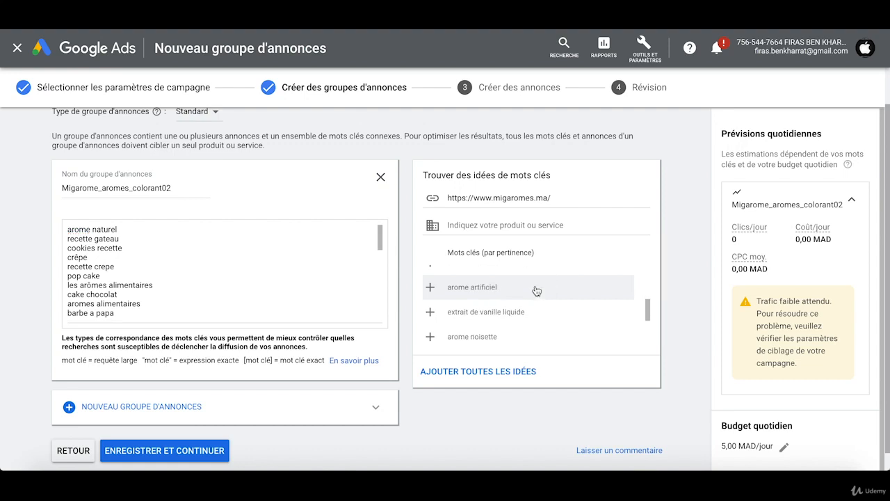
left_click(536, 290)
left_click(536, 290)
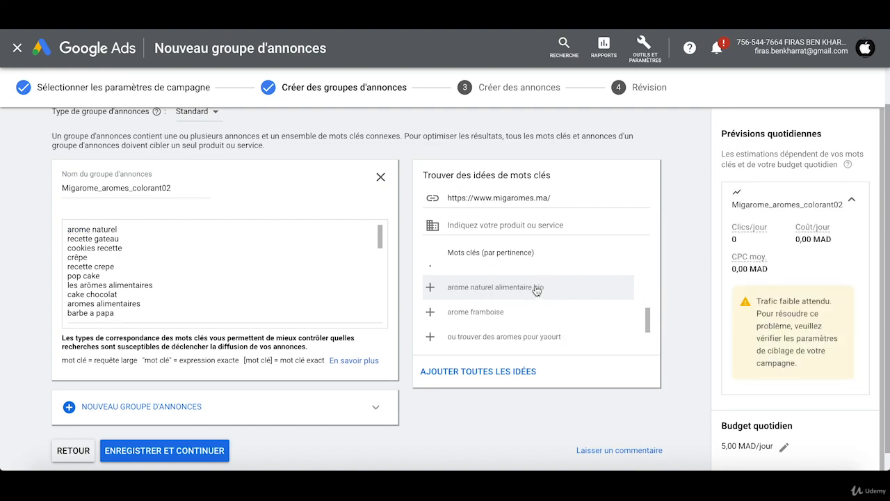
left_click(536, 291)
left_click(536, 291)
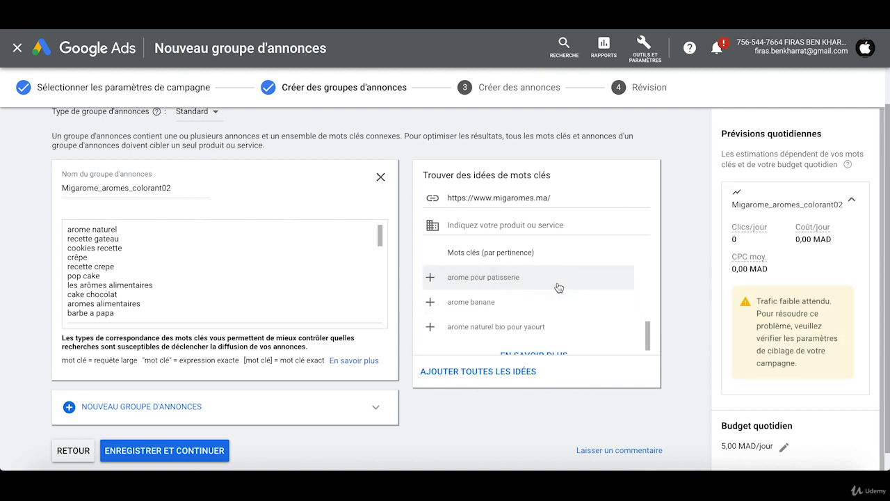
left_click(552, 294)
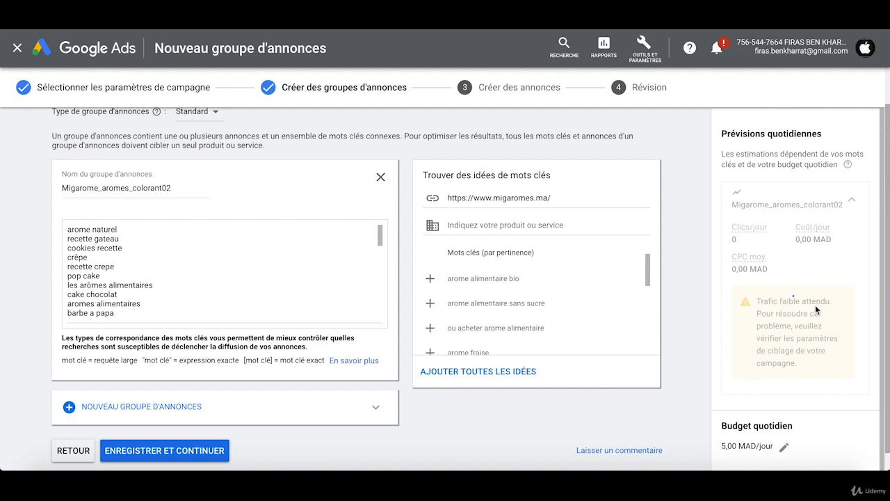
Examine the daily forecasts and read through the ad group's full keyword list
scroll(764, 293, "down", 1)
scroll(764, 293, "up", 1)
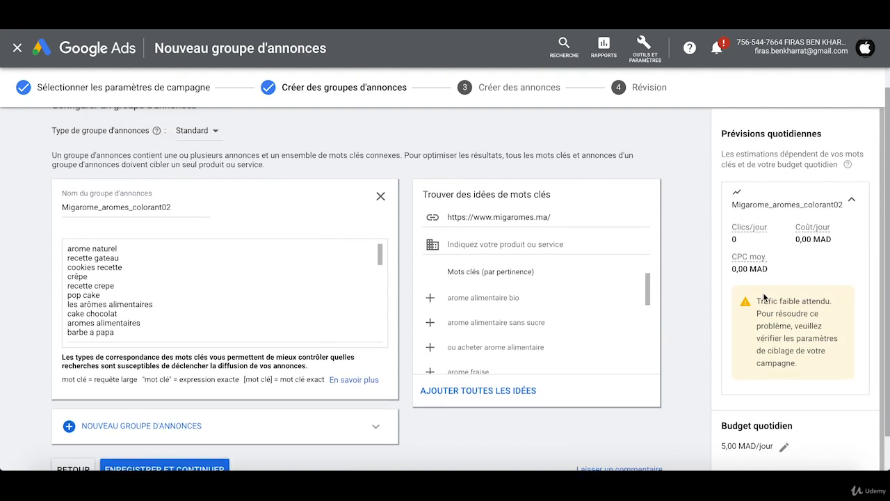
scroll(528, 278, "up", 3)
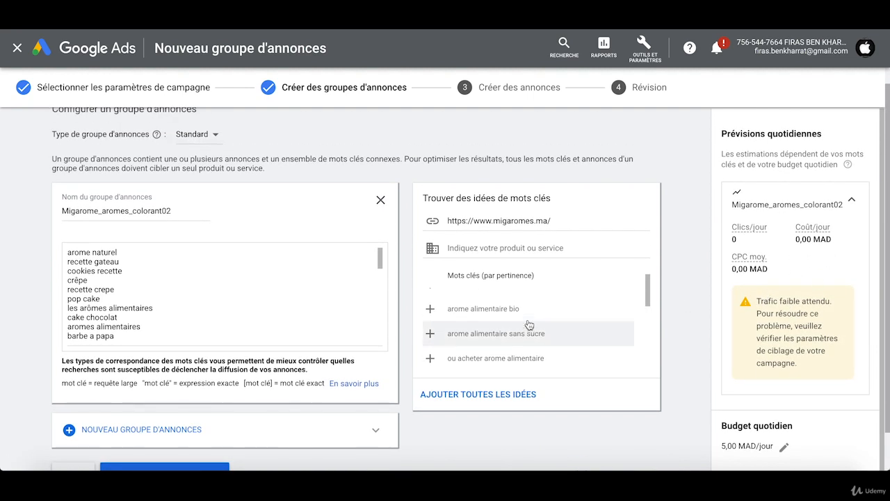
scroll(189, 313, "down", 10)
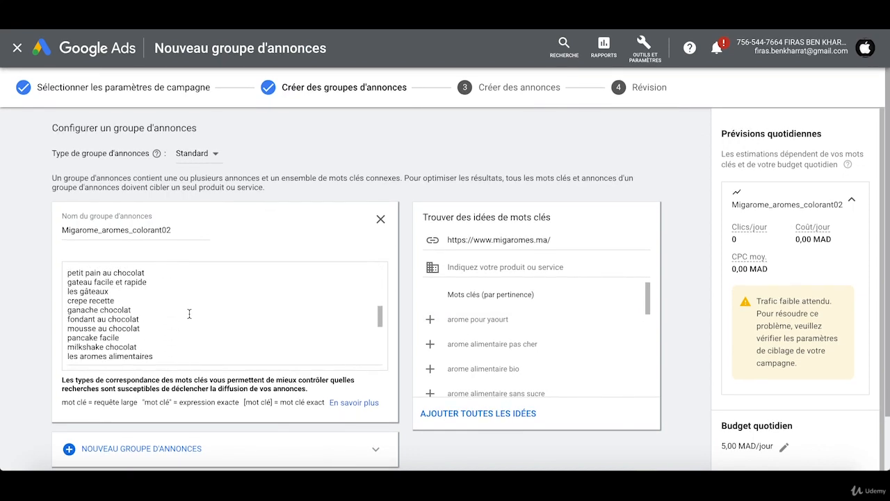
scroll(198, 261, "up", 5)
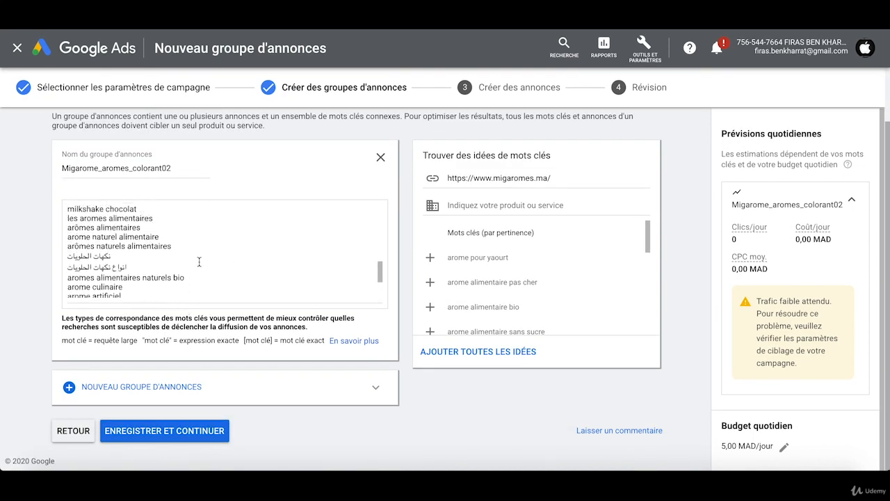
scroll(215, 253, "up", 8)
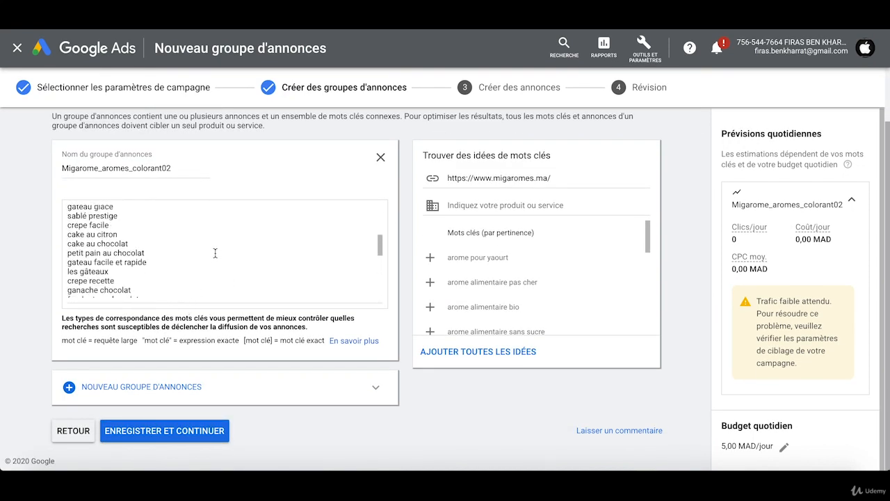
scroll(215, 253, "up", 4)
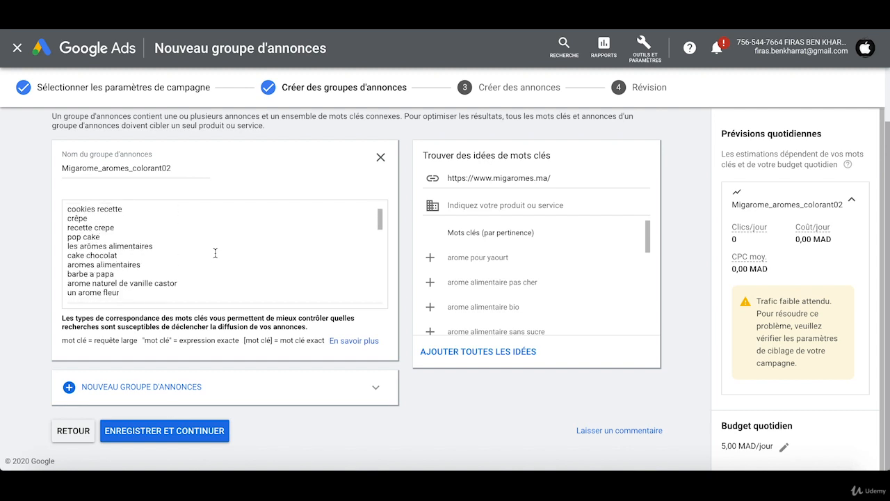
scroll(215, 253, "up", 3)
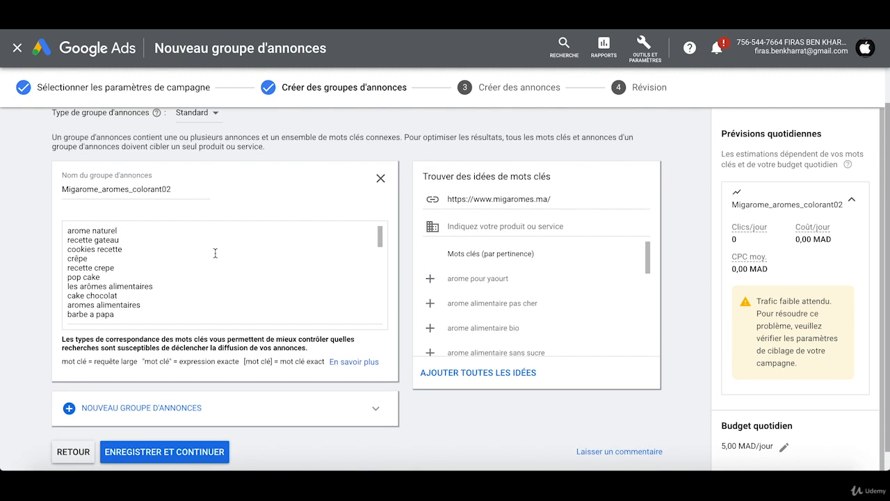
Get keyword ideas for the product arome and add the suggestions from arome pour yaourt through arome alimentaire bio
left_click(459, 226)
type("arome")
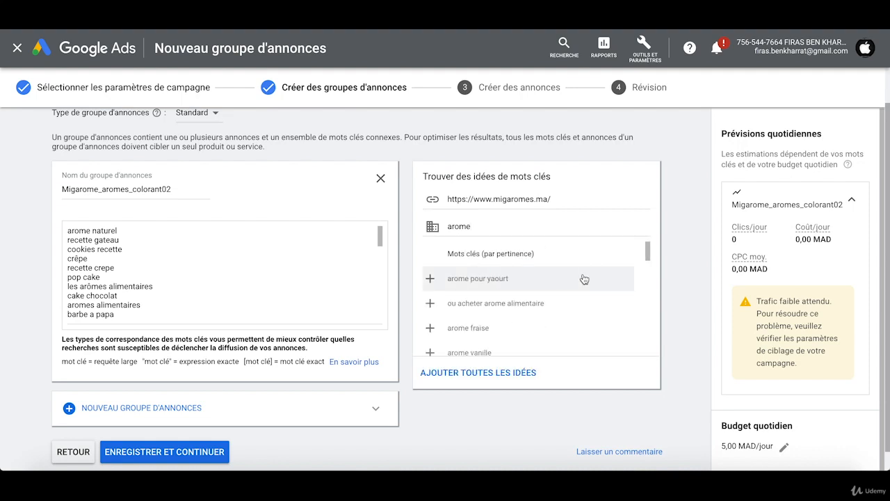
left_click(584, 279)
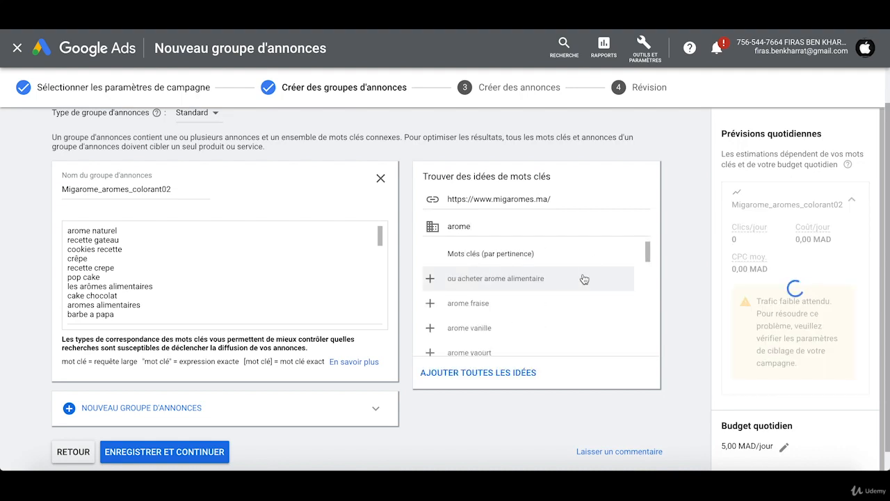
left_click(584, 279)
left_click(584, 279)
left_click(584, 279)
left_click(585, 279)
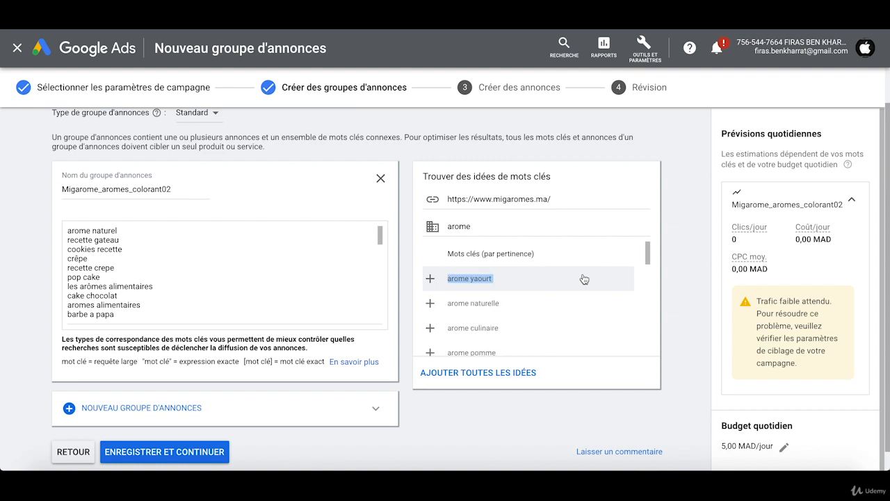
left_click(584, 279)
left_click(585, 279)
left_click(584, 279)
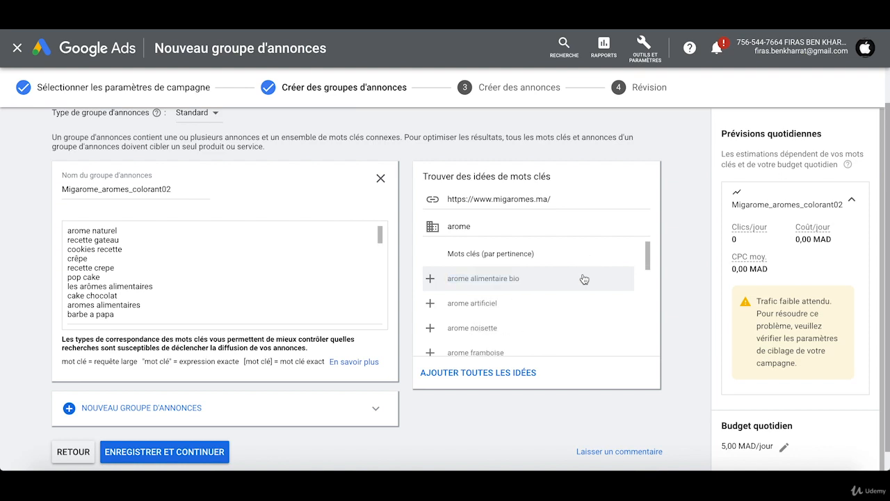
left_click(584, 279)
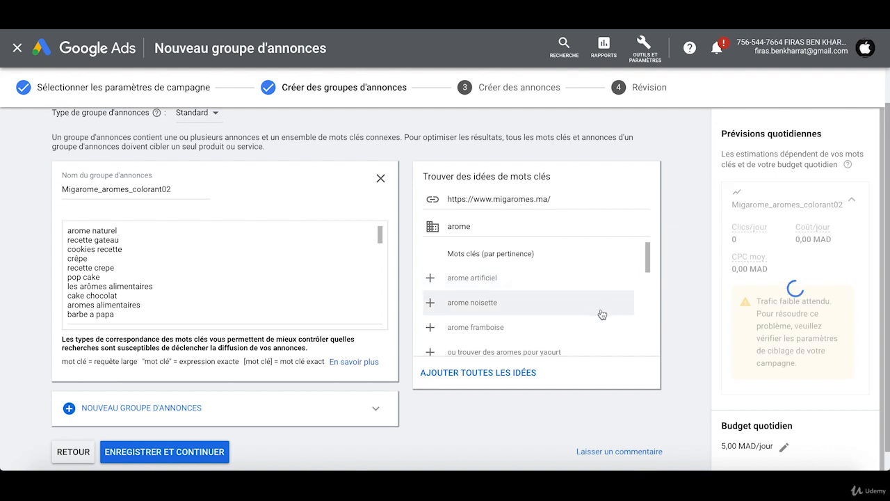
Review the extended keyword list and the remaining keyword ideas for arome
scroll(600, 313, "down", 2)
scroll(171, 278, "down", 5)
scroll(171, 279, "up", 8)
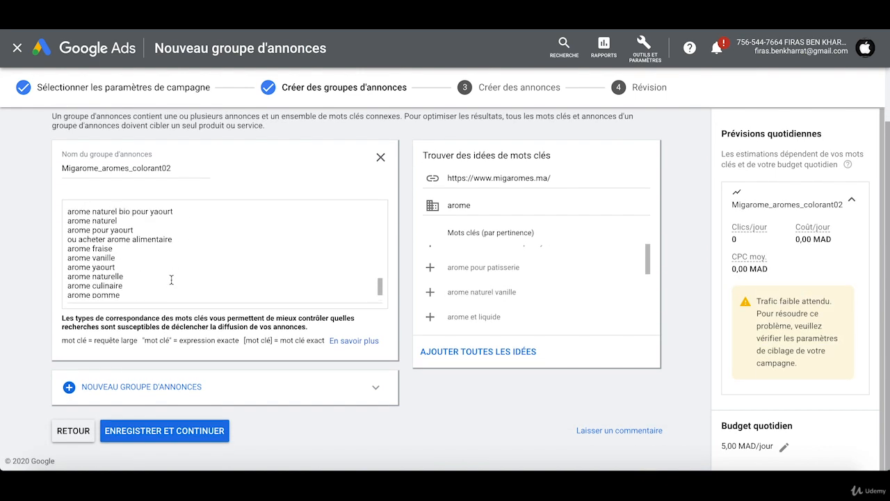
scroll(171, 280, "up", 6)
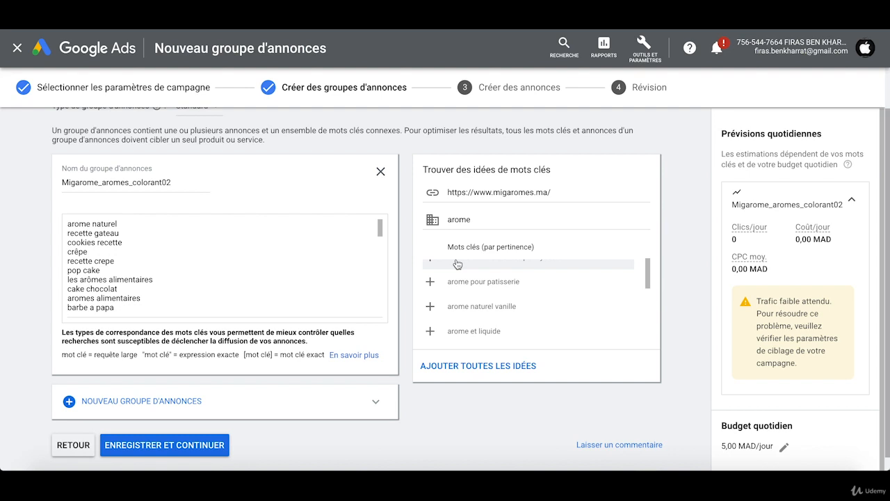
scroll(456, 264, "down", 2)
scroll(386, 430, "down", 1)
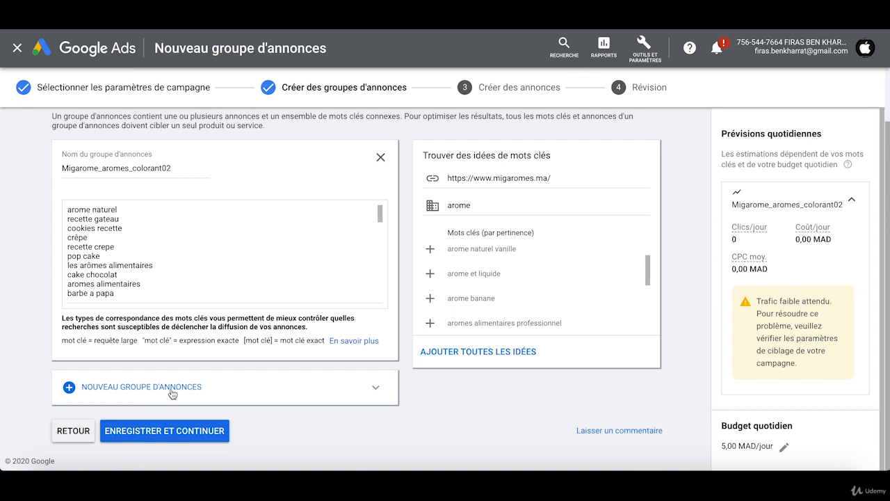
scroll(204, 279, "down", 10)
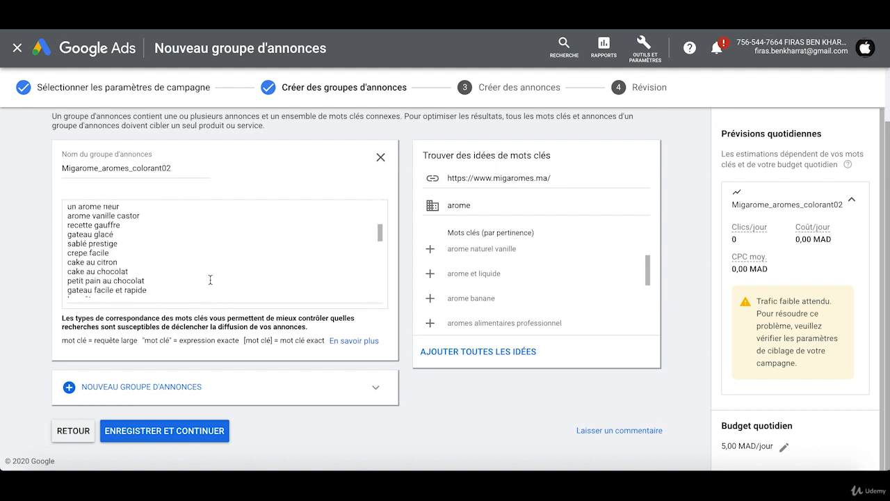
scroll(137, 259, "up", 5)
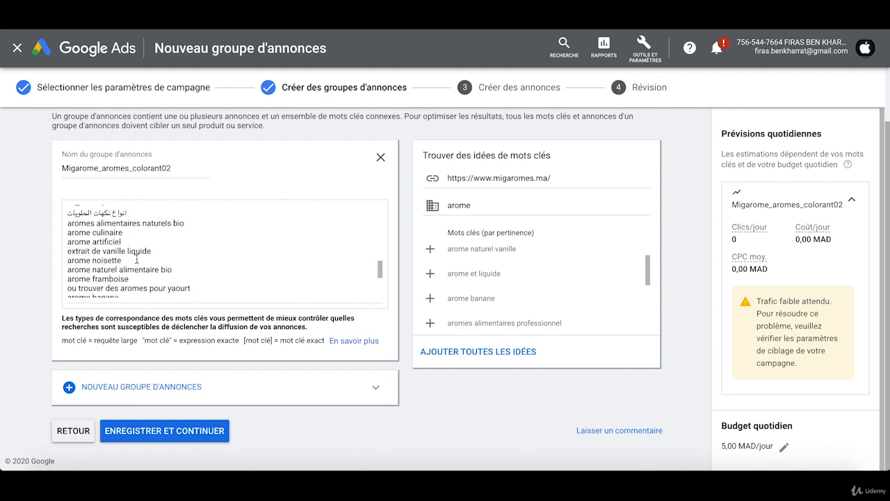
Get keyword ideas for colorant and add colorant alimentaire en poudre, colorants alimentaires and colorant alimentaire poudre to the ad group
scroll(137, 259, "up", 6)
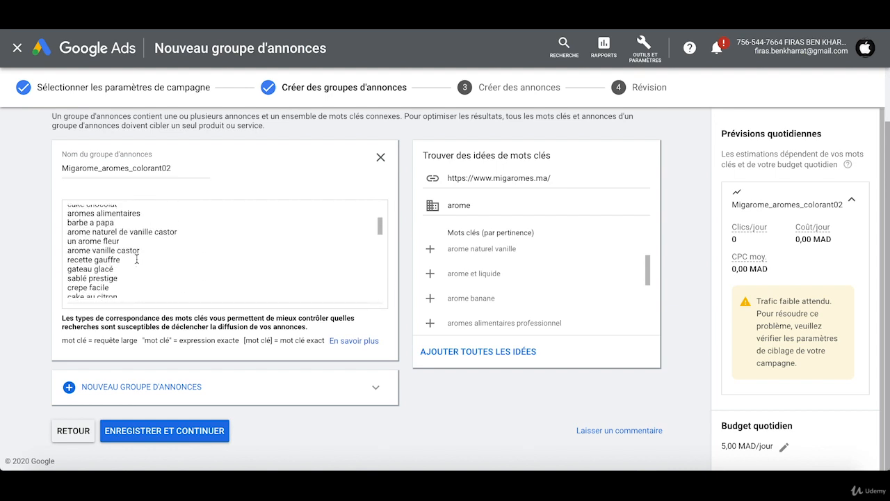
scroll(137, 259, "up", 5)
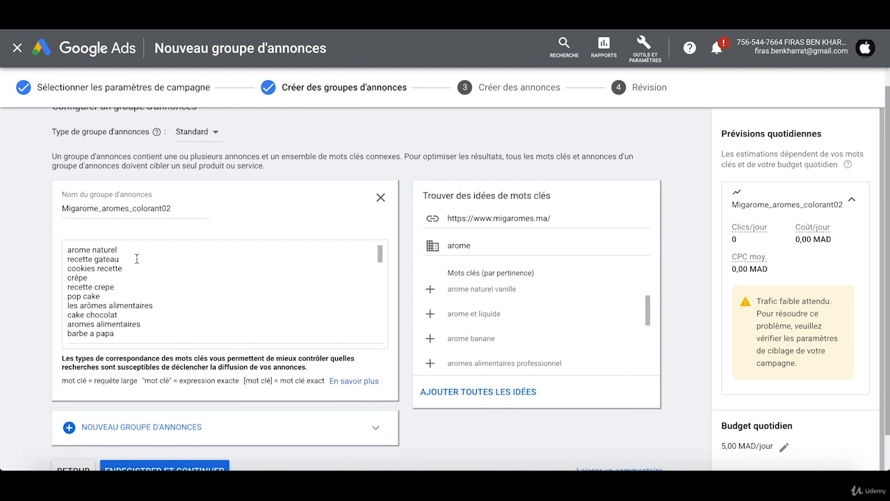
scroll(137, 259, "down", 10)
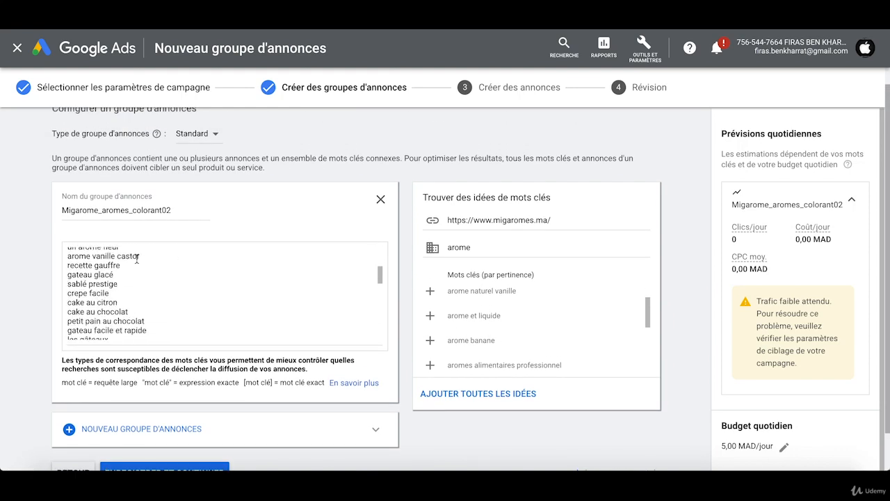
scroll(137, 258, "down", 2)
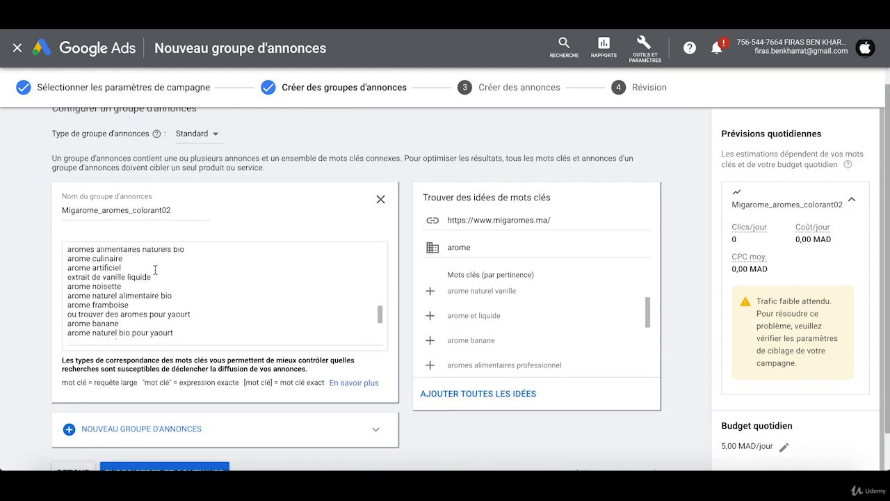
double_click(457, 247)
type("colorant")
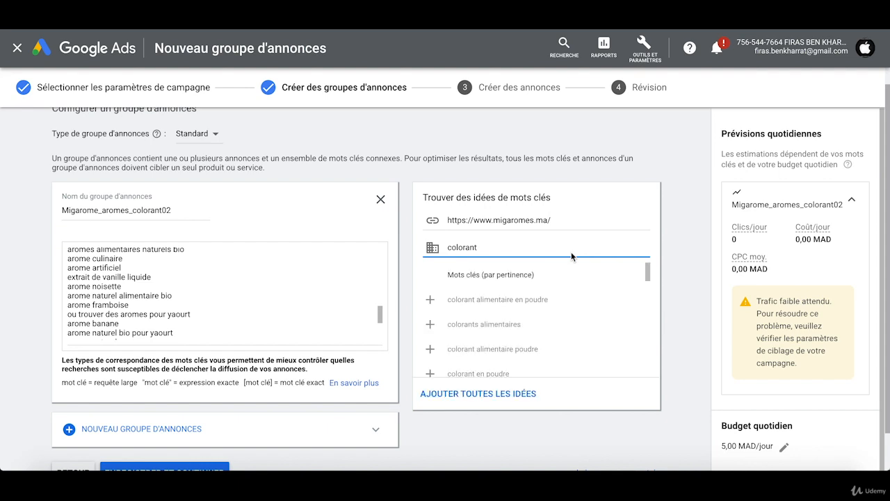
left_click(429, 299)
left_click(430, 299)
left_click(430, 299)
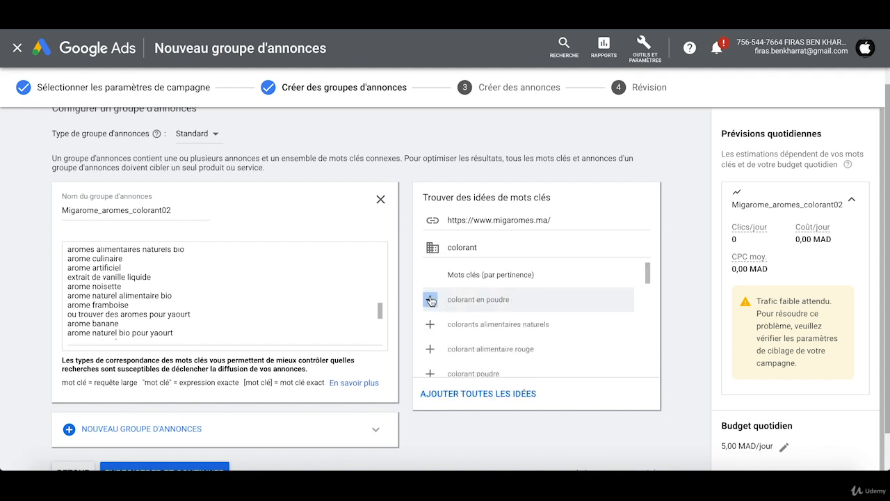
Add the colorant suggestions in order from colorant en poudre through coloration naturelle and colorant alimentaire noir
left_click(430, 299)
left_click(430, 299)
left_click(430, 300)
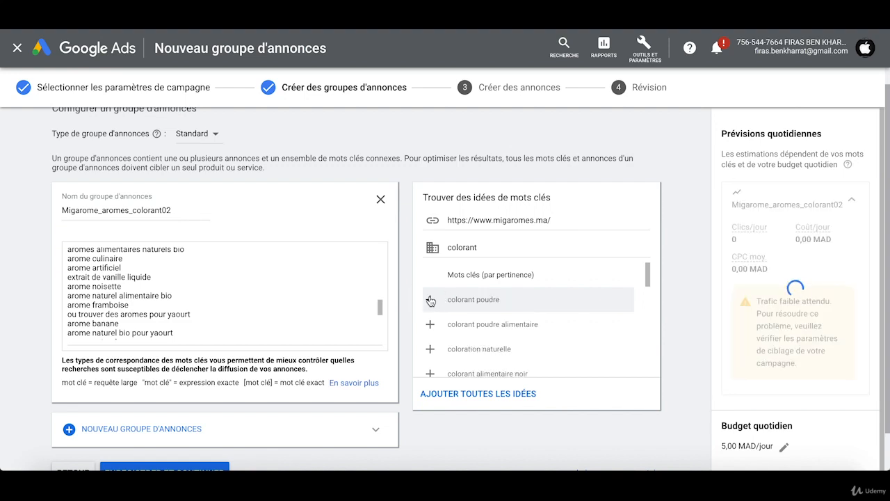
left_click(429, 303)
left_click(429, 300)
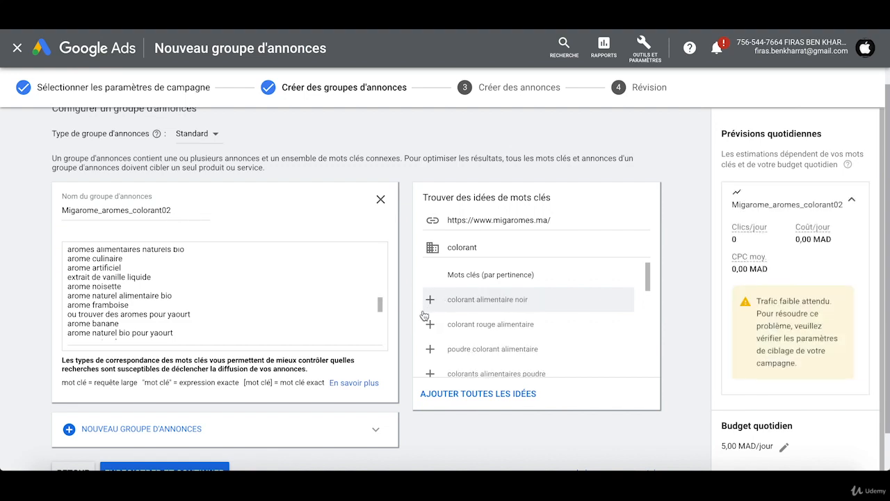
left_click(428, 302)
left_click(427, 302)
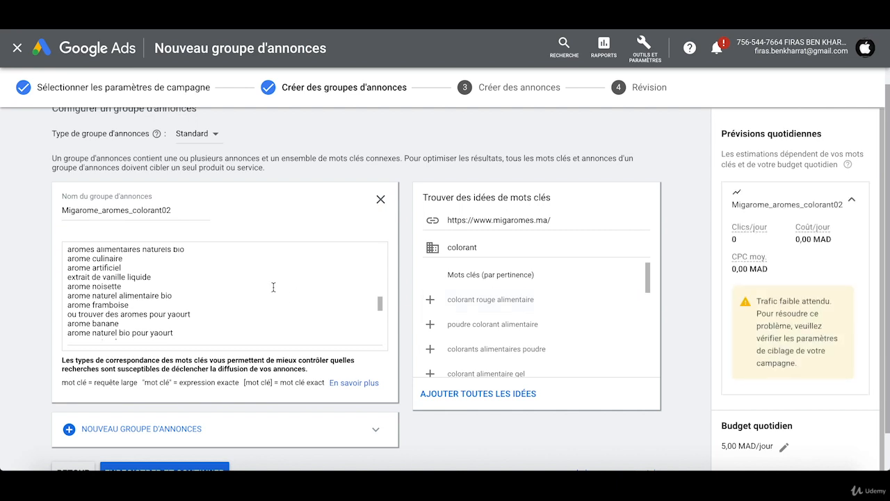
Delete colorant alimentaire noir and its empty line from the end of the ad group's keyword list
scroll(272, 286, "down", 5)
left_click_drag(148, 305, 6, 298)
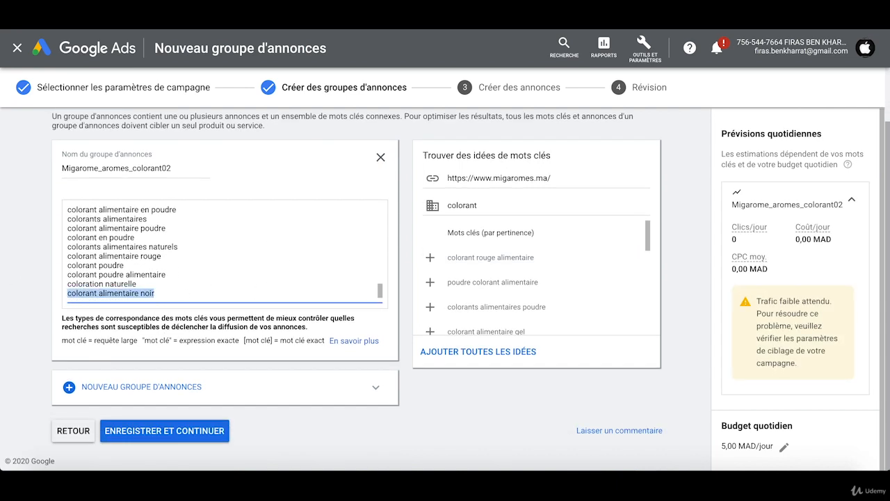
key("BackSpace")
key("BackSpace")
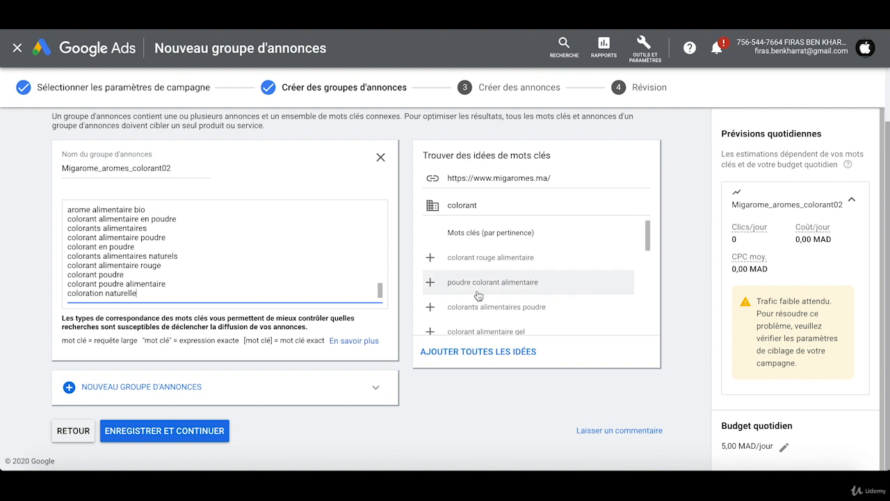
Add gel colorant alimentaire and achat colorant alimentaire from the remaining colorant keyword ideas
scroll(430, 280, "down", 2)
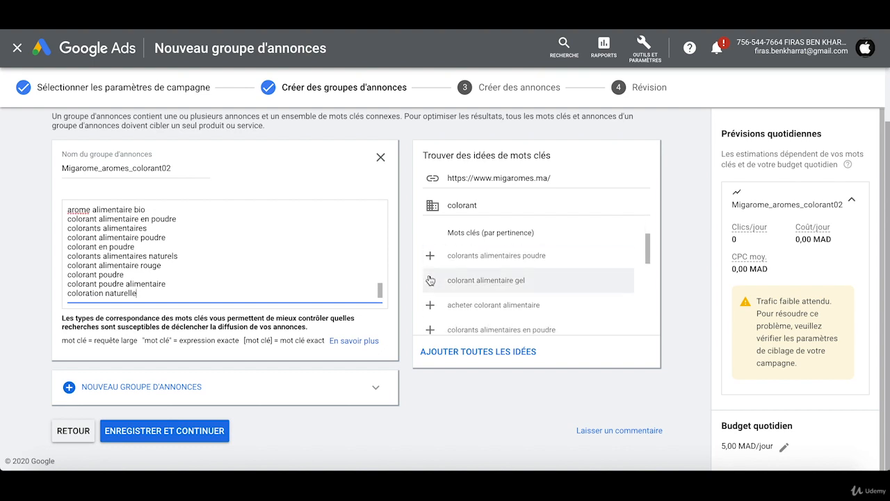
scroll(428, 303, "down", 2)
scroll(429, 299, "down", 1)
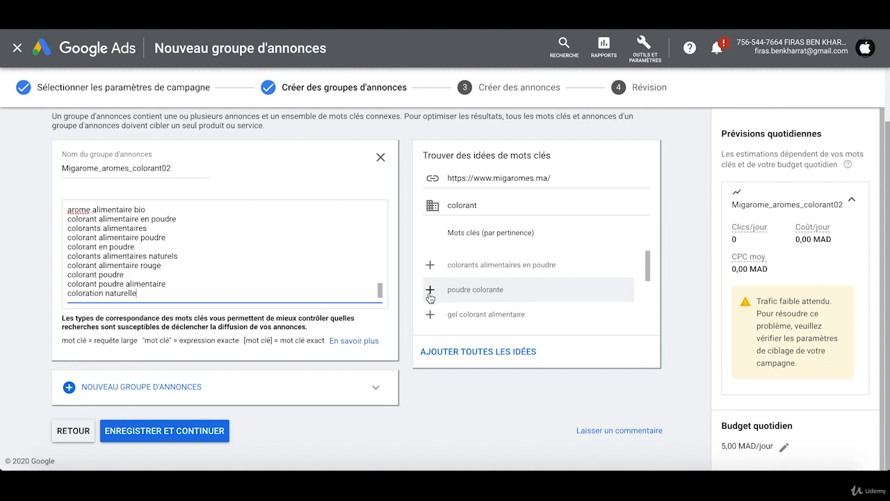
scroll(429, 298, "down", 1)
left_click(428, 291)
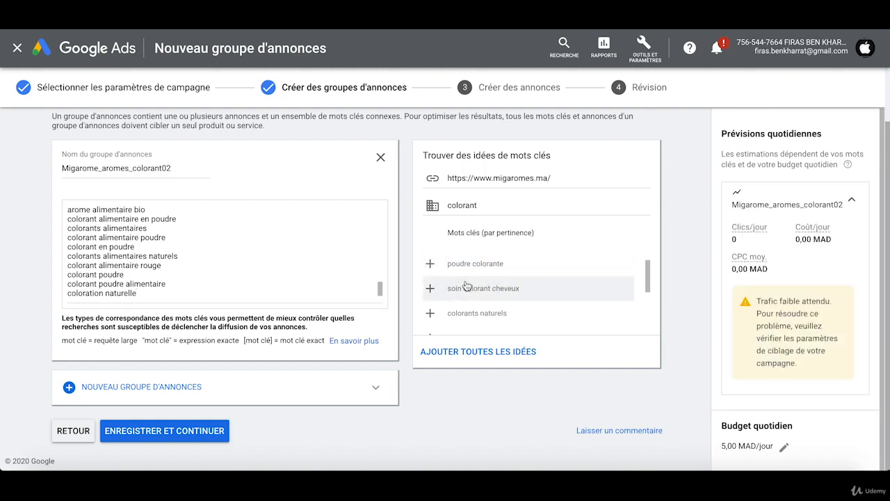
scroll(487, 285, "down", 2)
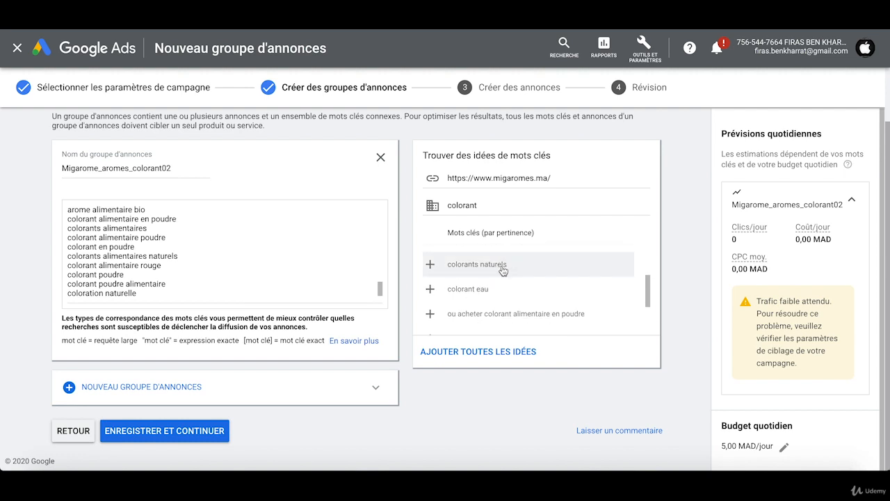
scroll(496, 297, "down", 2)
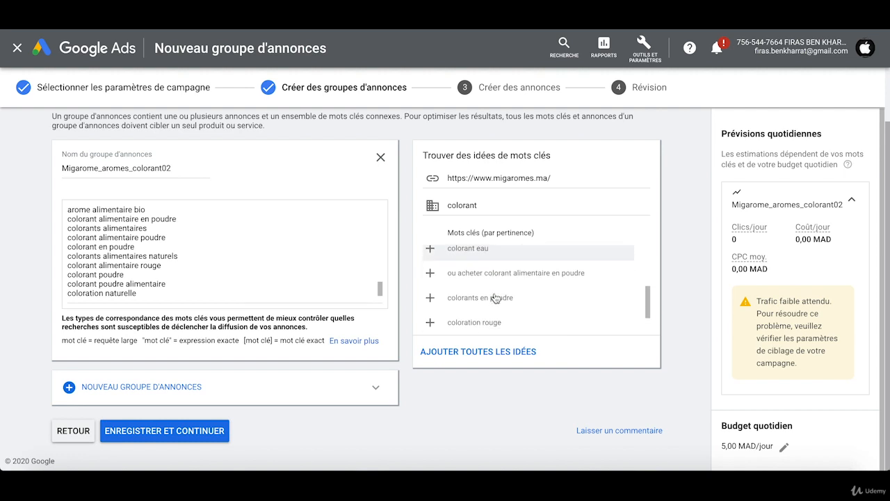
scroll(546, 290, "down", 2)
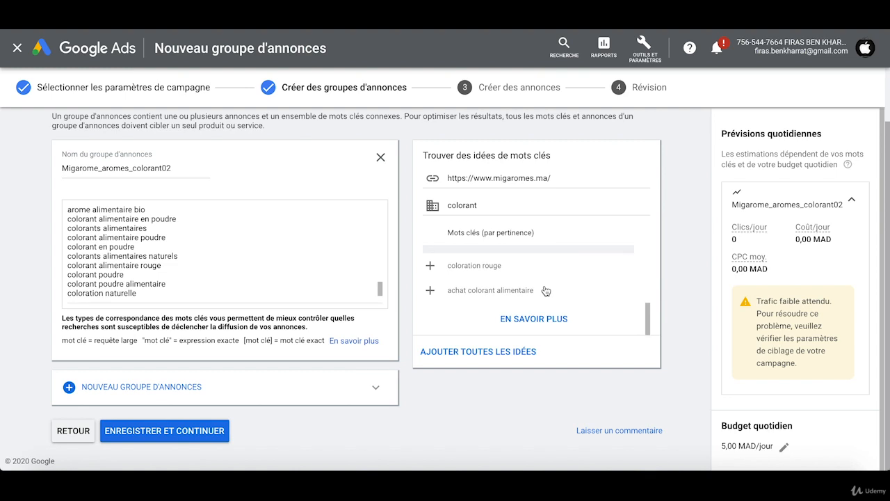
left_click(418, 291)
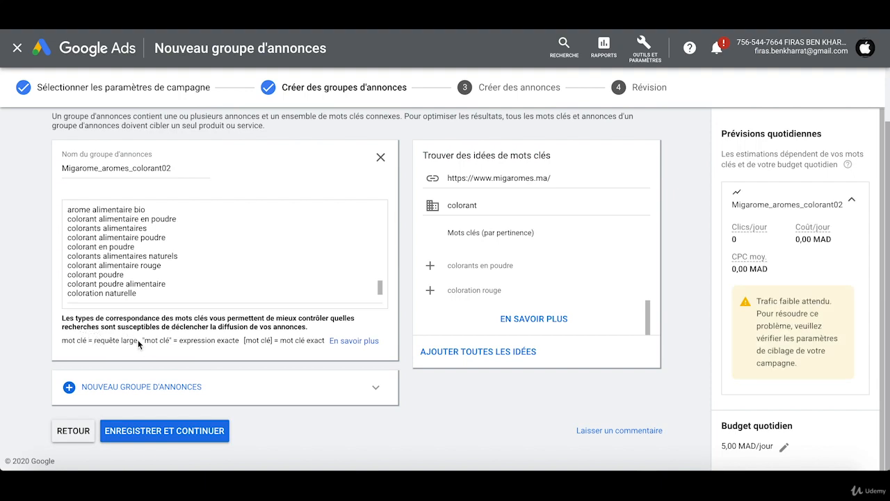
Read the match type notes below the keyword list for requête large and expression exacte
left_click_drag(138, 340, 61, 341)
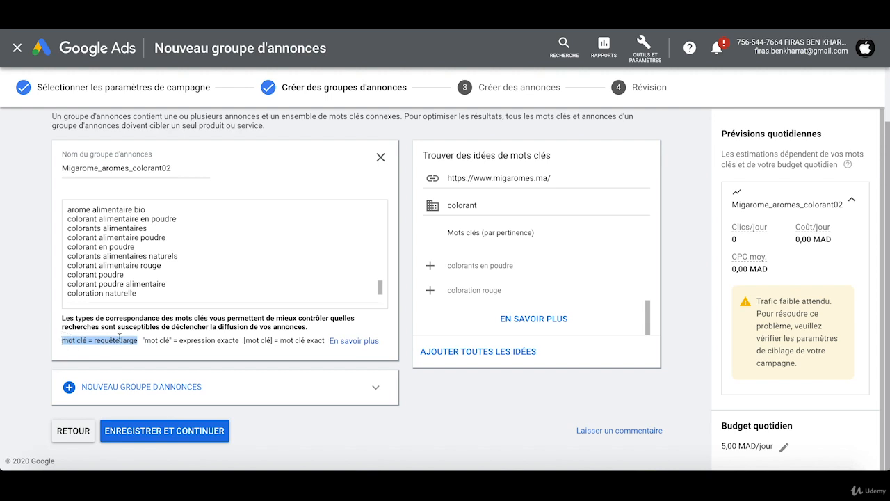
left_click_drag(243, 340, 196, 339)
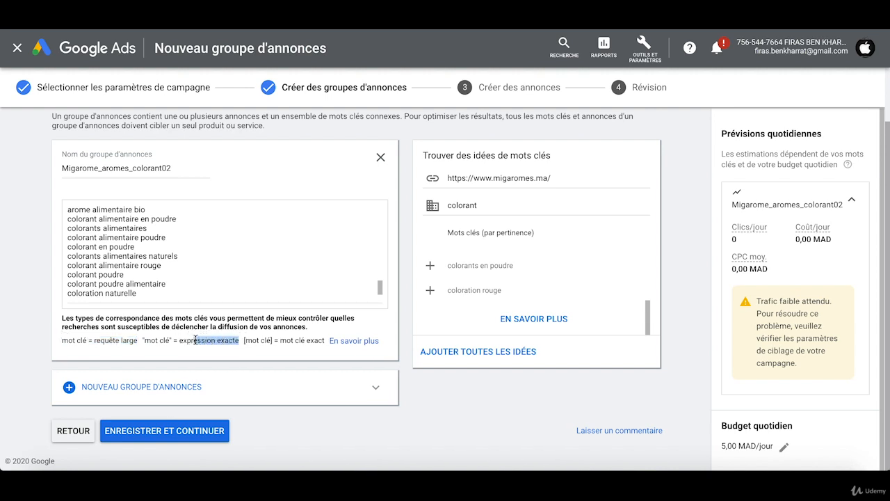
left_click(172, 339)
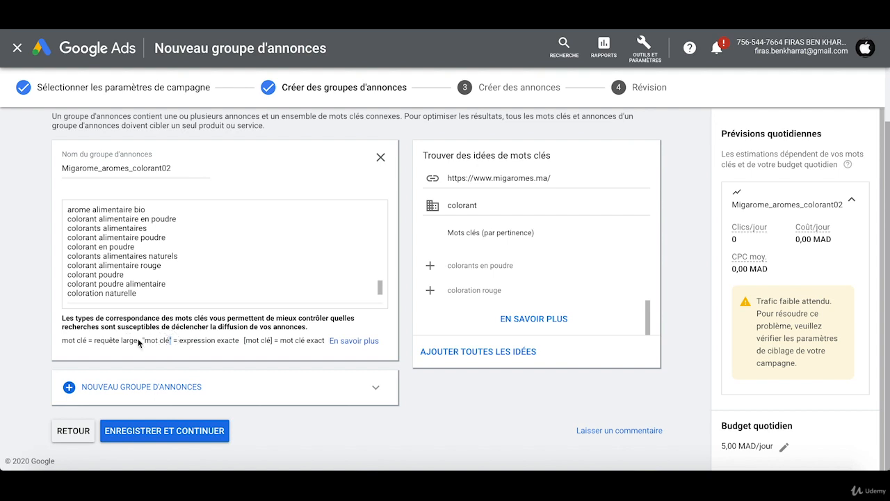
Try marking the keyword coloration naturelle as expression exacte with quotation marks, and restore it to plain text
left_click(69, 292)
type("\"\"")
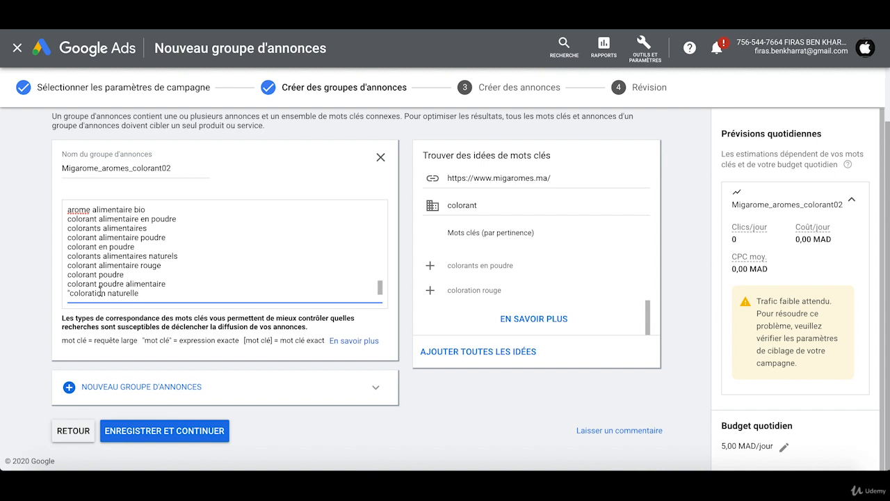
left_click(72, 294)
key("BackSpace")
Examine the requête large match type and how it applies to the keyword coloration naturelle
left_click_drag(94, 341, 137, 340)
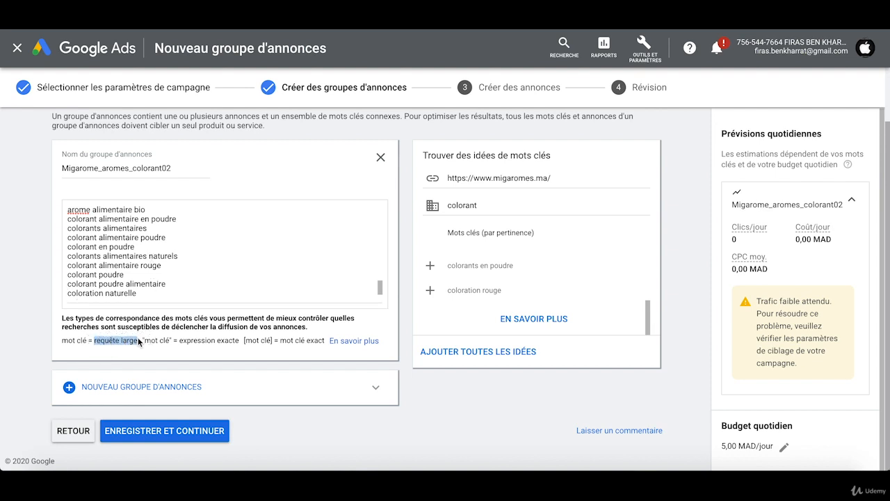
double_click(87, 294)
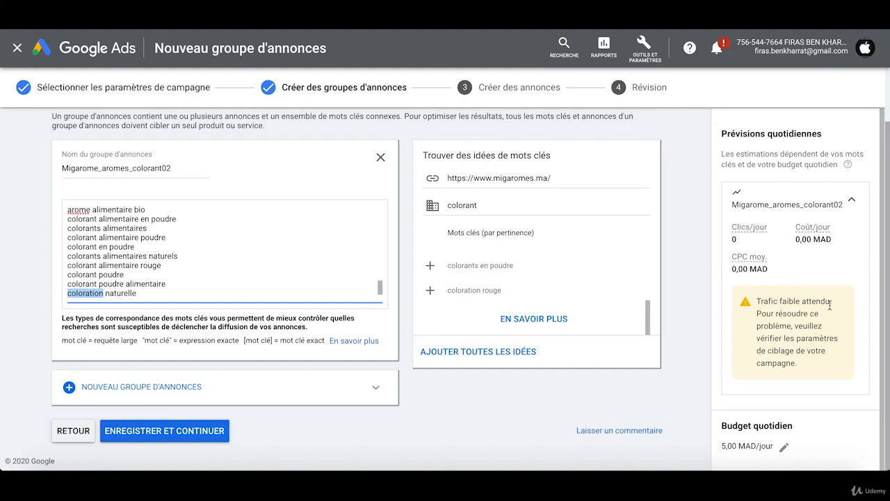
left_click(347, 449)
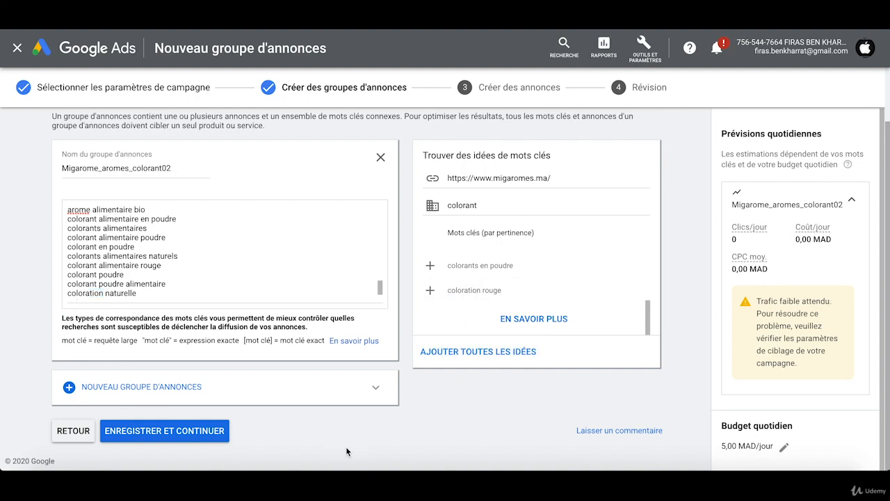
Check the colorant keywords at the end of the list, and save the ad group to continue to ad creation
left_click_drag(165, 292, 72, 242)
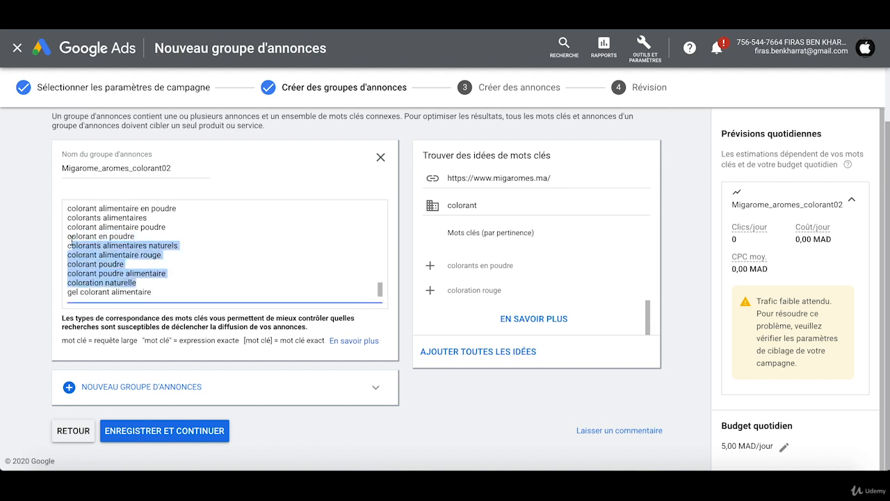
left_click(222, 256)
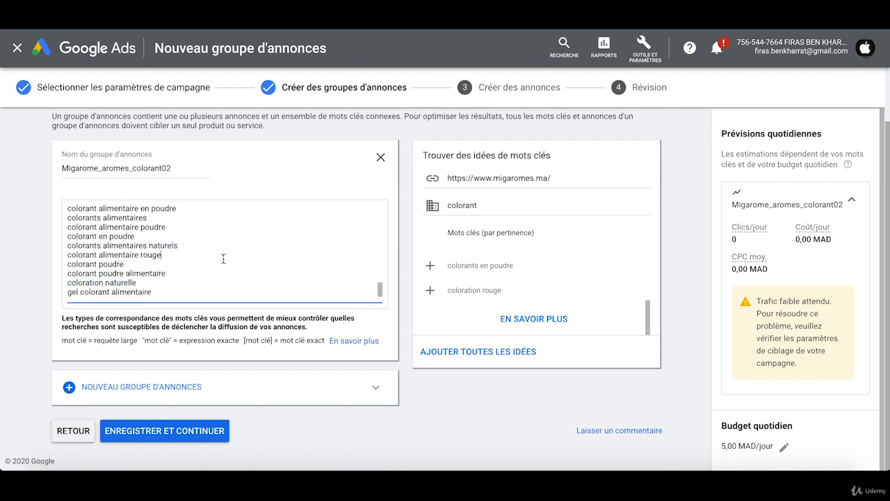
left_click(183, 437)
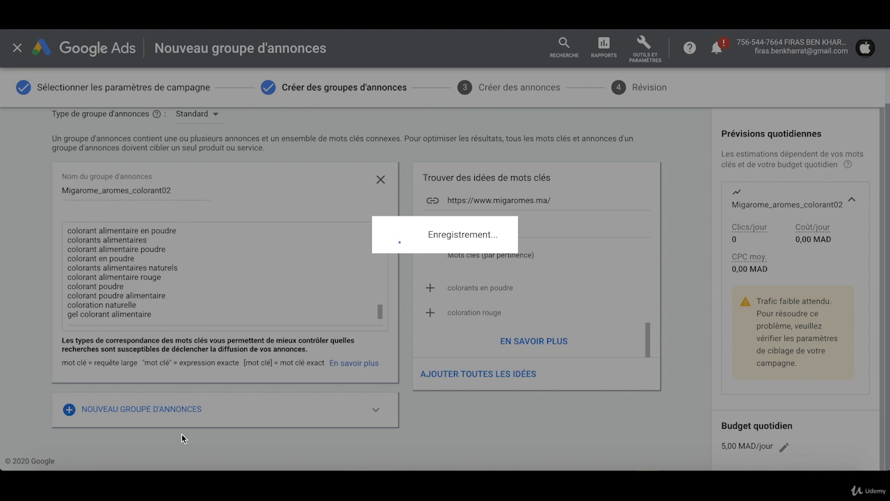